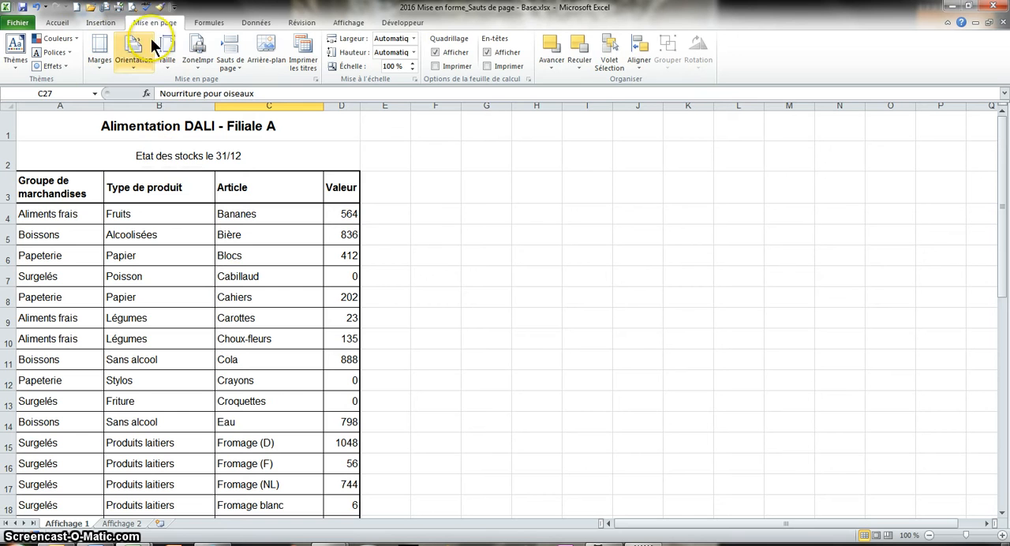
Preview both printed pages of the stock list to see where the page break falls, and return to the sheet.
left_click(132, 8)
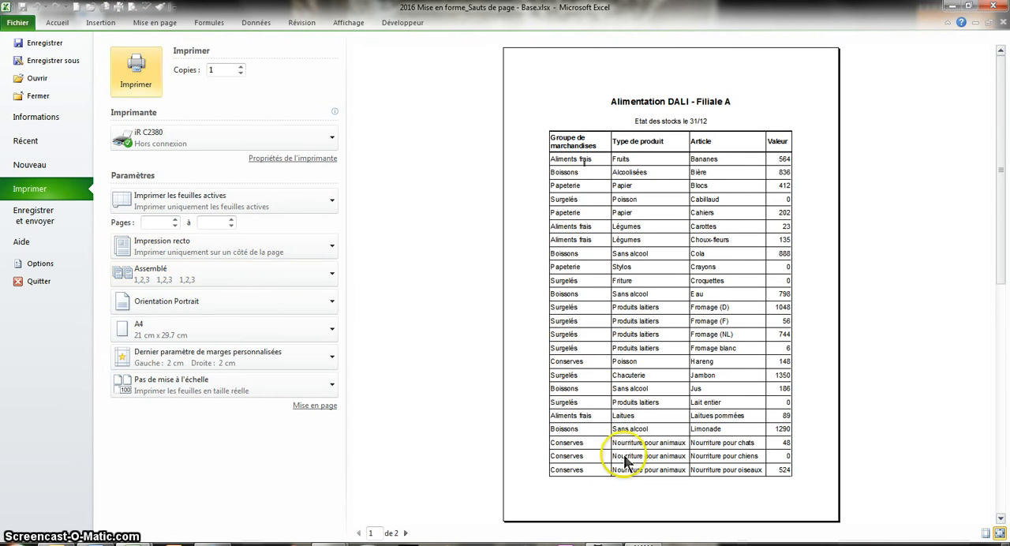
left_click(405, 533)
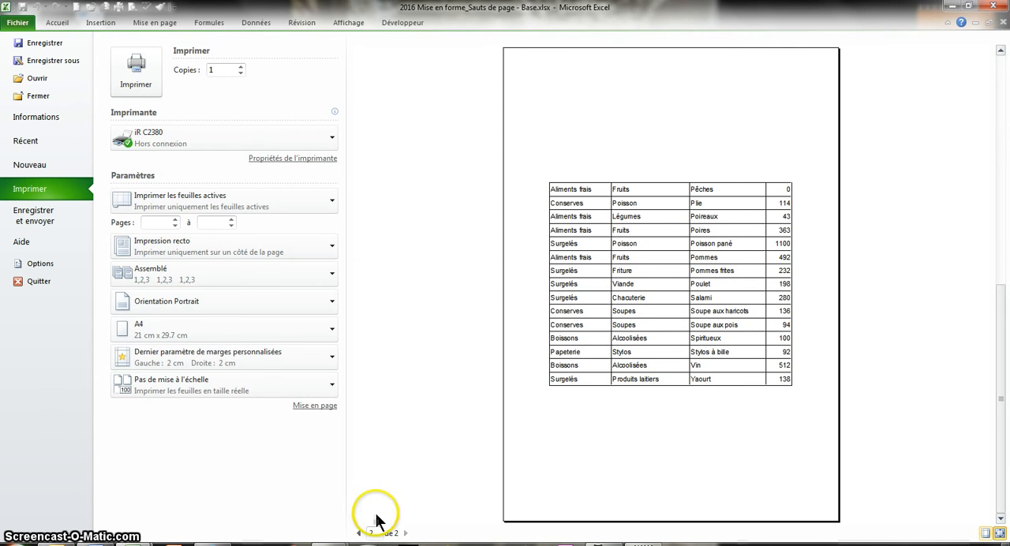
left_click(359, 533)
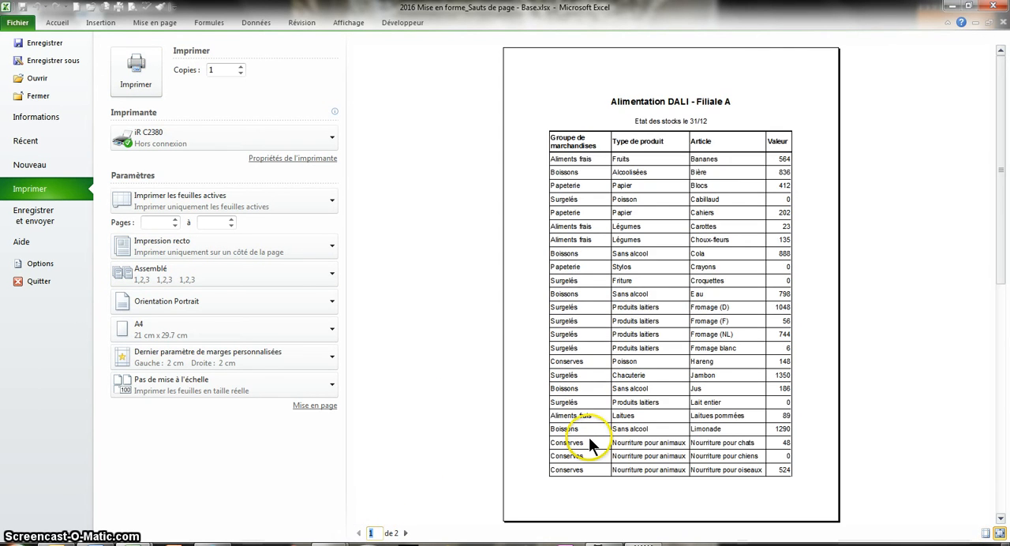
key("Escape")
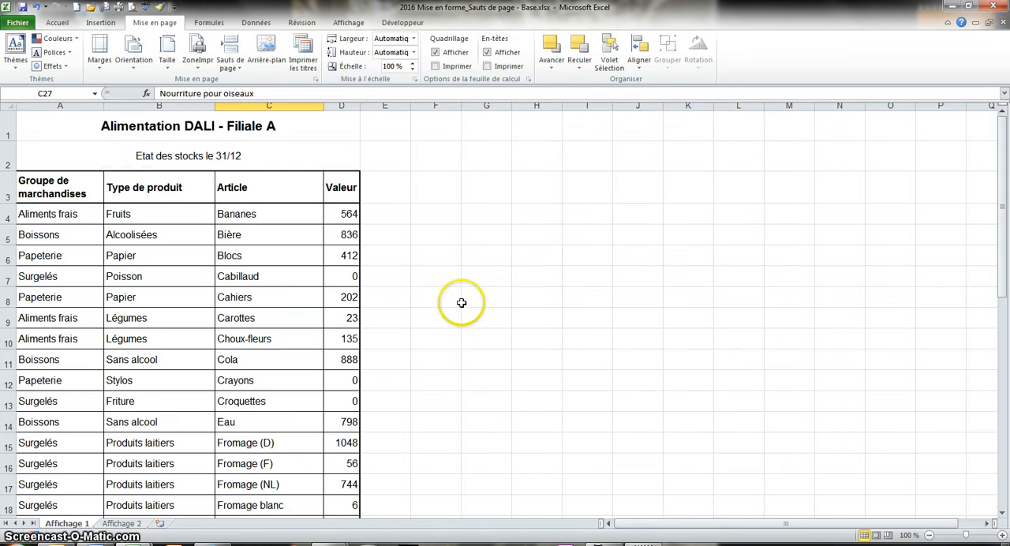
Switch the Affichage 1 sheet to page break preview.
left_click(888, 536)
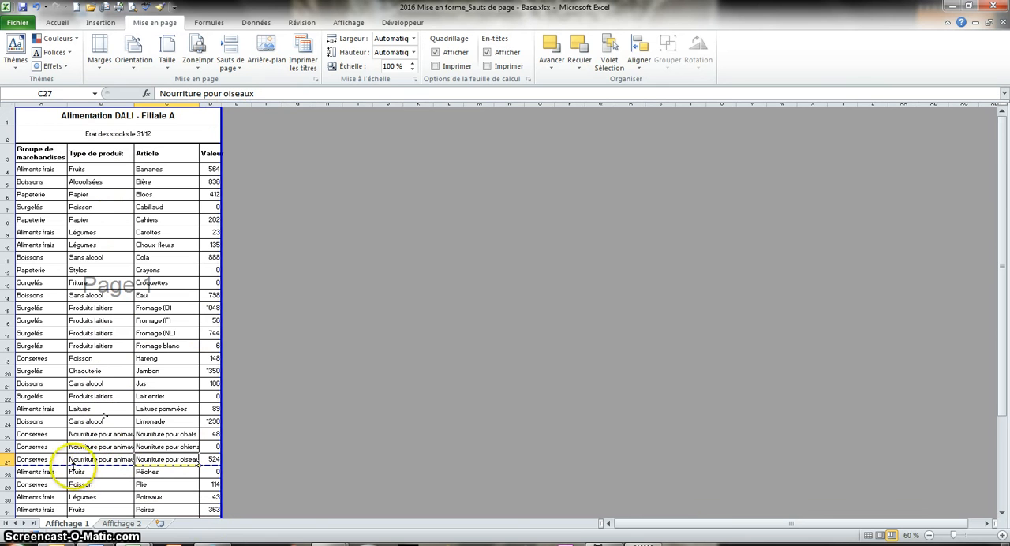
scroll(109, 478, "down", 1)
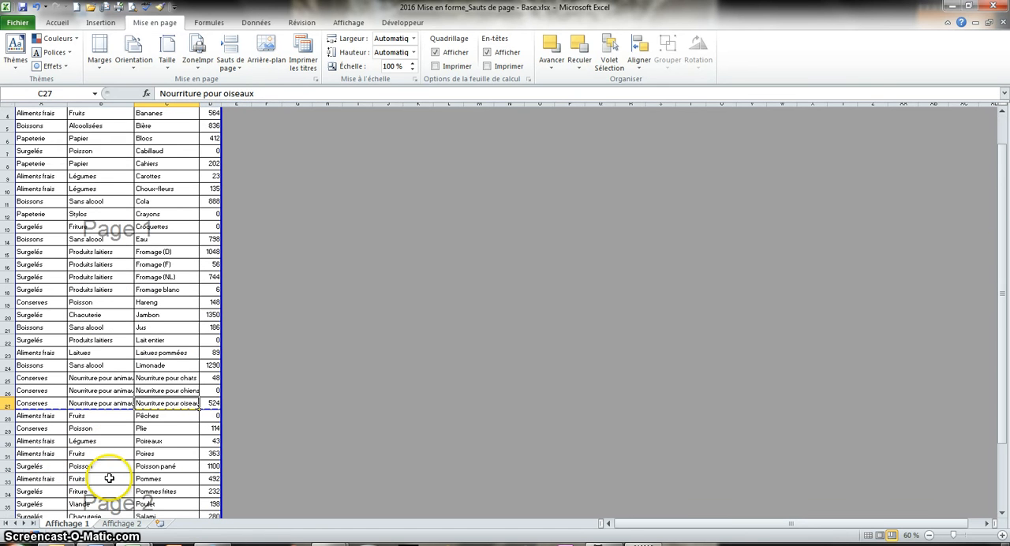
scroll(115, 468, "down", 2)
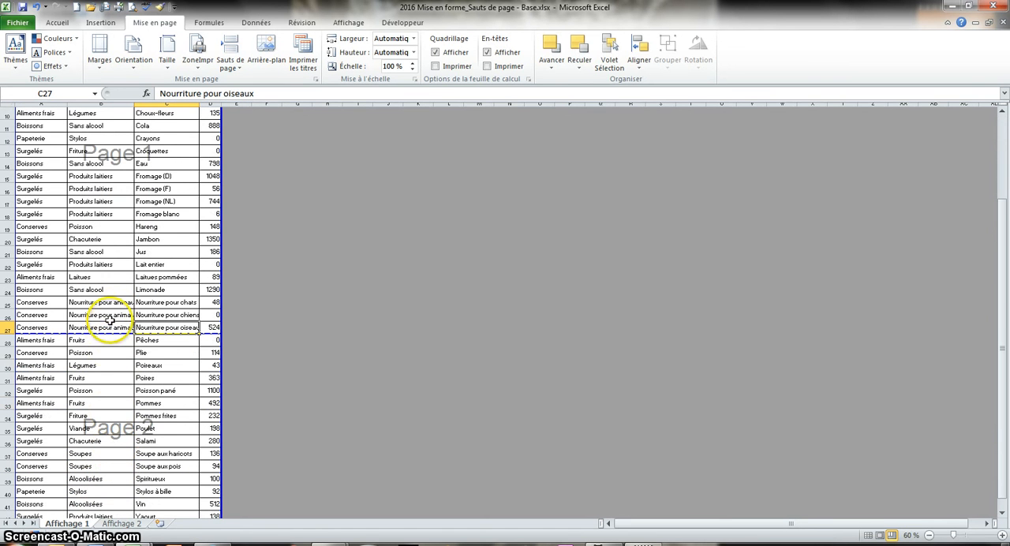
Move the automatic page break up from below row 27 to between rows 21 and 22.
left_click(1001, 534)
left_click(1000, 535)
left_click(1000, 535)
left_click(1000, 535)
left_click(1000, 535)
left_click(1000, 534)
left_click(1000, 534)
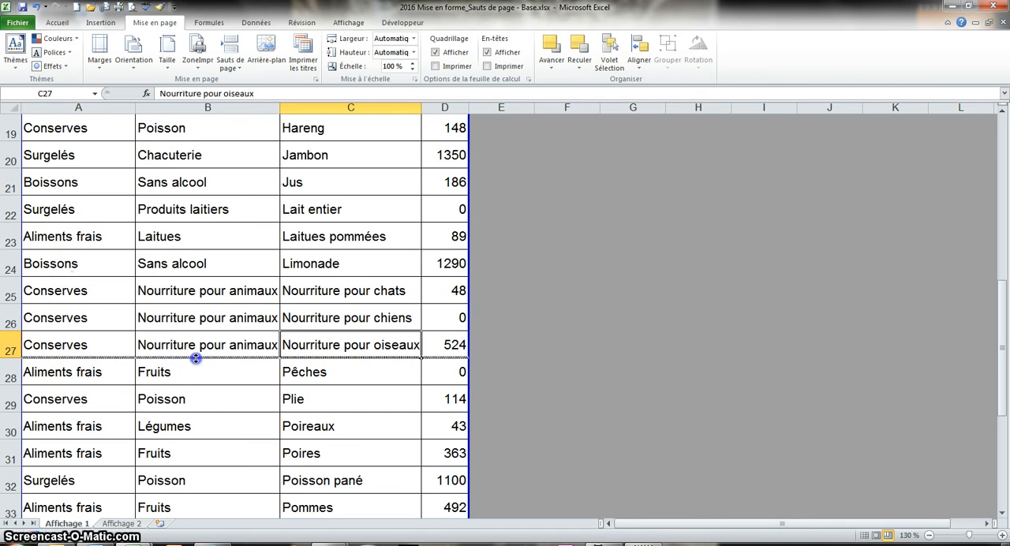
left_click_drag(196, 358, 223, 200)
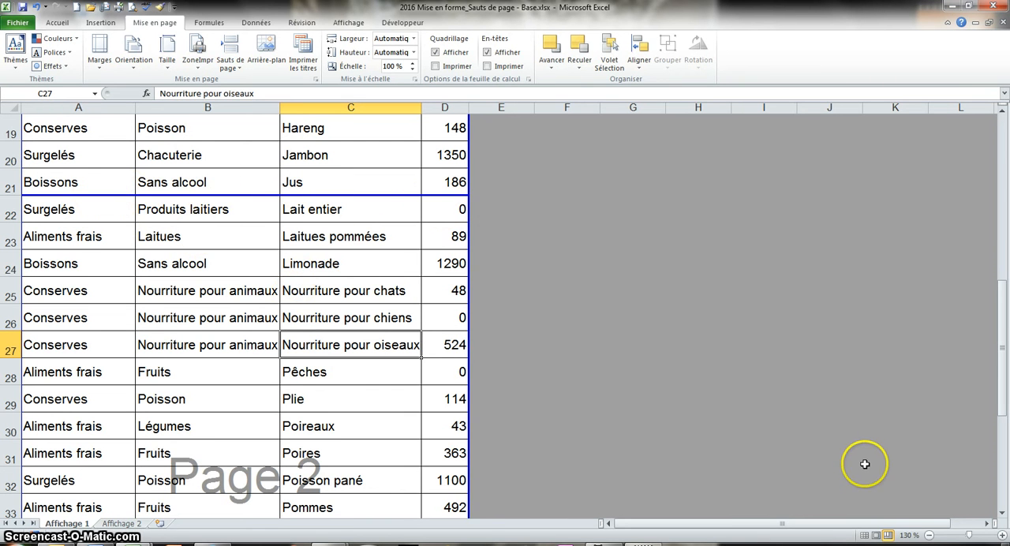
Examine how the stock list is divided between page 1 and page 2 in the page break preview.
scroll(864, 464, "up", 6)
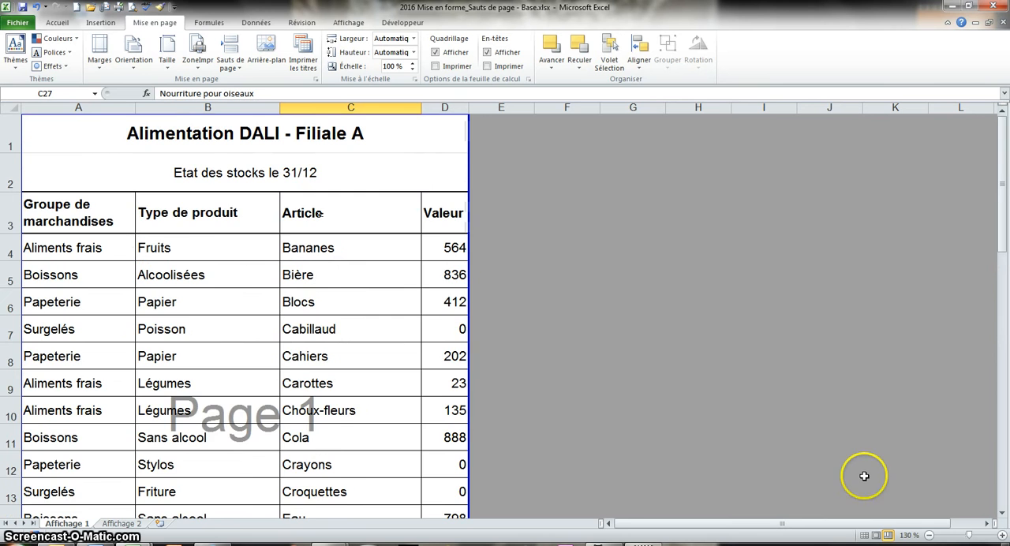
scroll(864, 476, "down", 9)
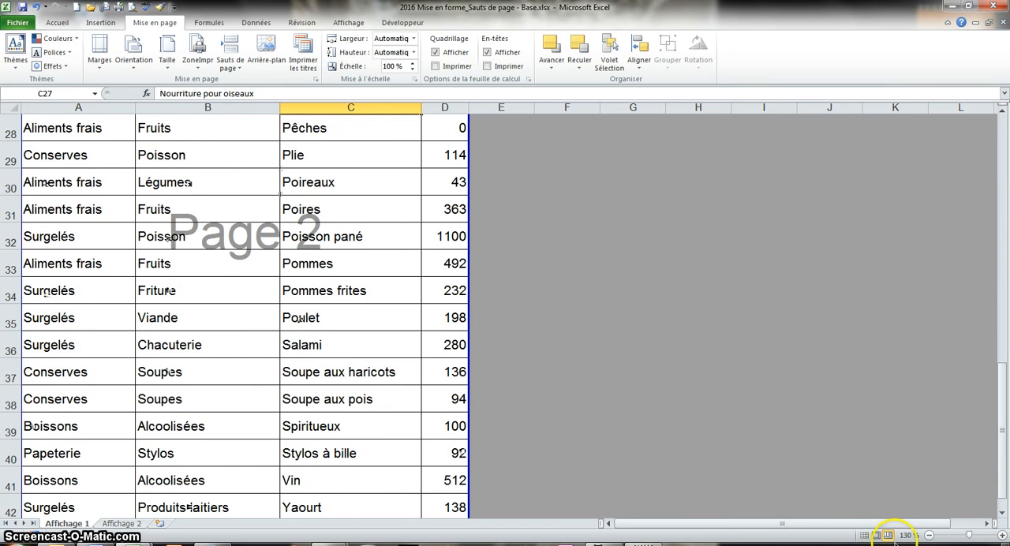
left_click(931, 535)
left_click(930, 535)
left_click(931, 535)
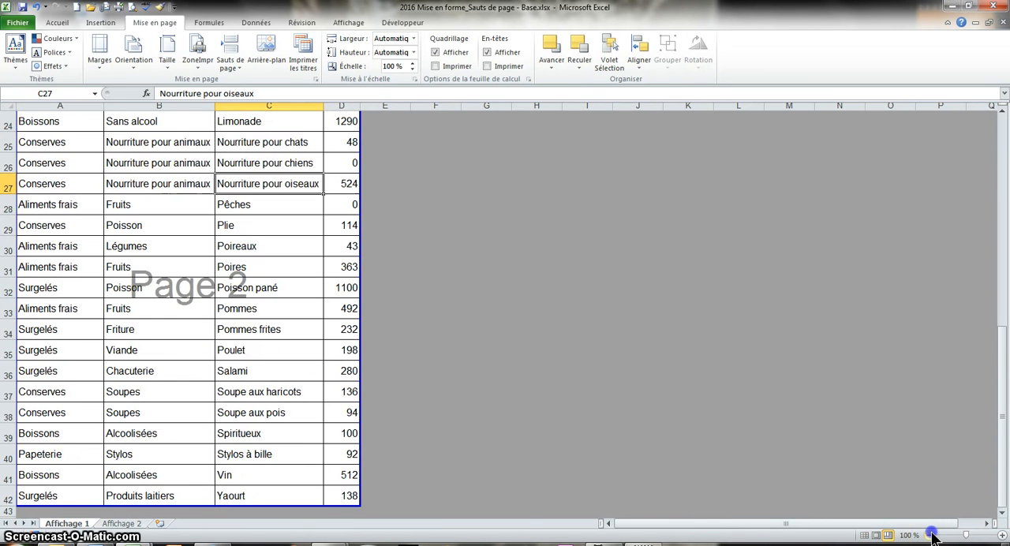
scroll(780, 541, "up", 4)
scroll(329, 397, "down", 2)
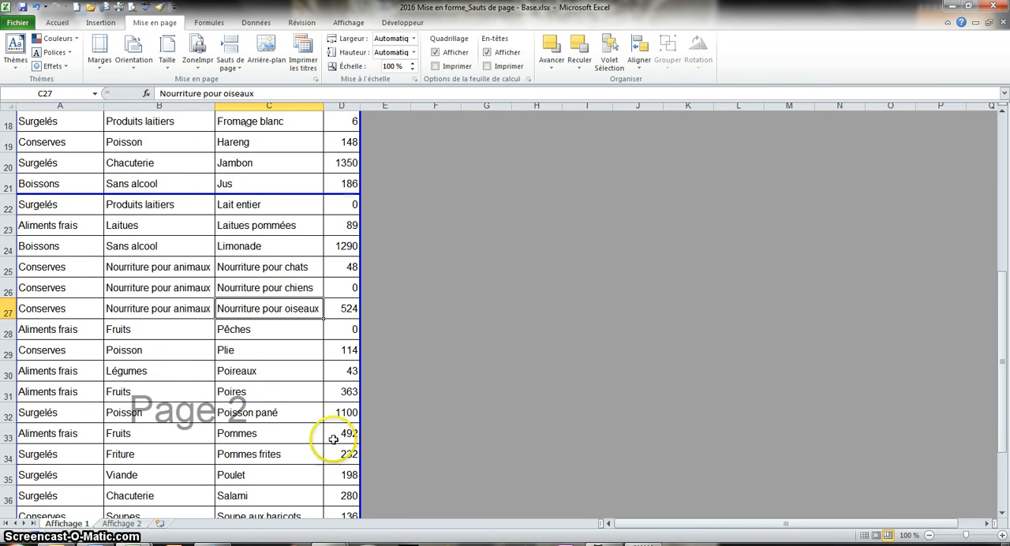
scroll(231, 353, "down", 1)
scroll(231, 353, "down", 1)
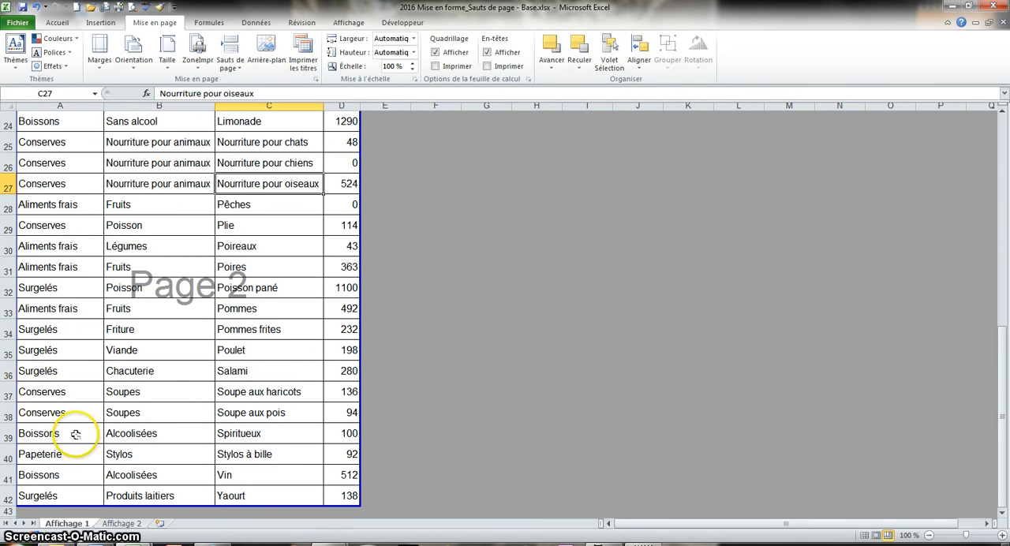
Insert a horizontal page break above row 37, using cell A37 as the reference.
left_click(85, 400)
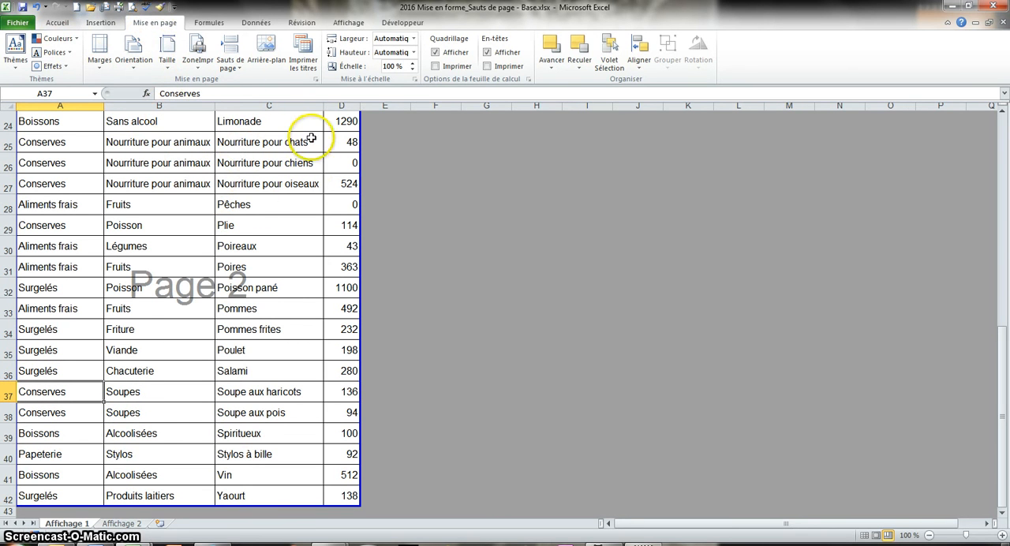
left_click(235, 65)
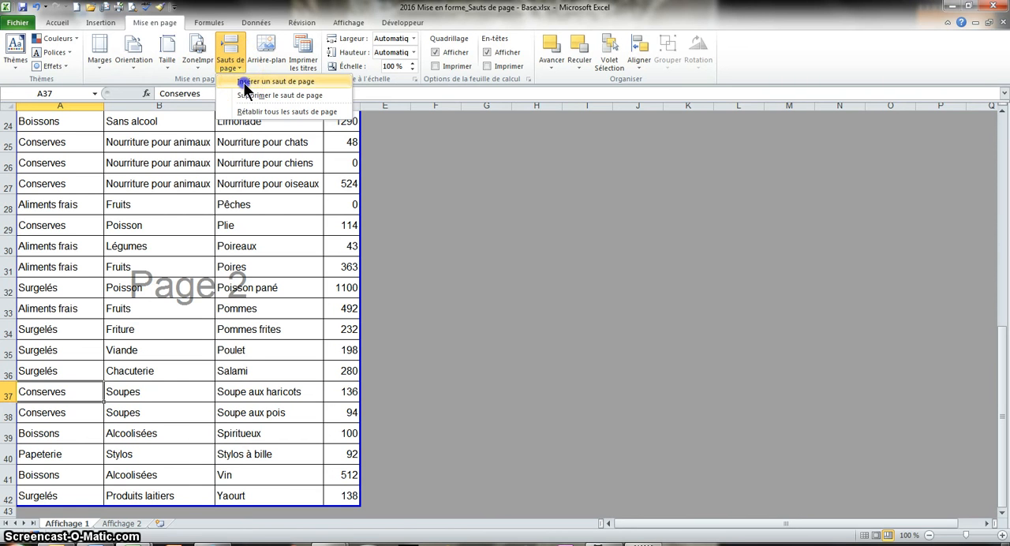
left_click(245, 88)
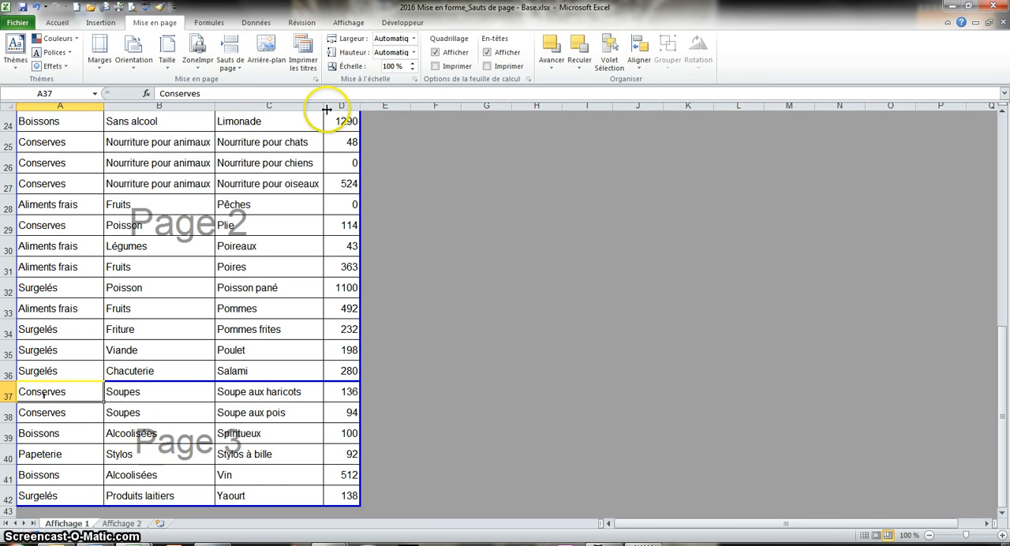
Delete the manual page break above row 37 and reset all page breaks on the sheet.
left_click(239, 69)
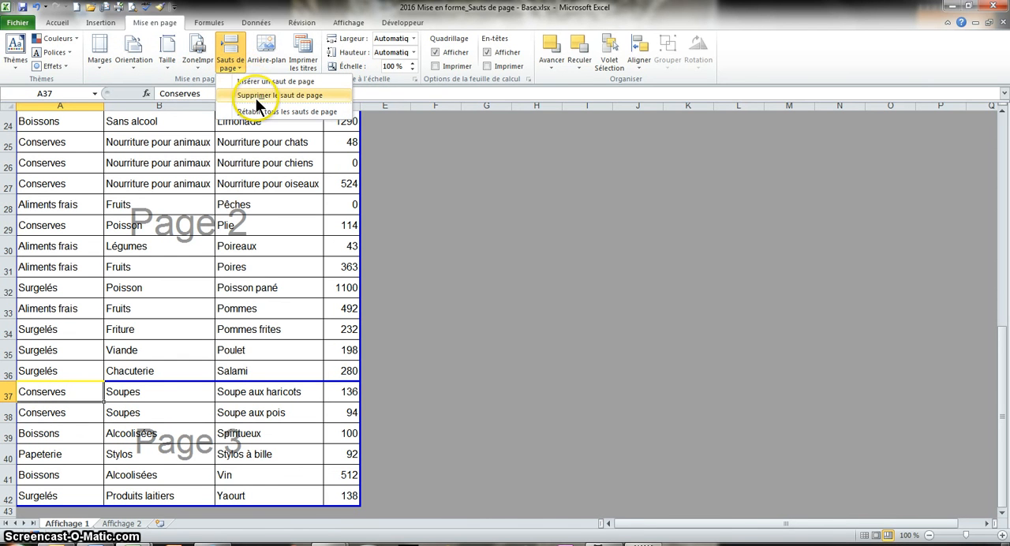
left_click(258, 96)
scroll(150, 473, "up", 3)
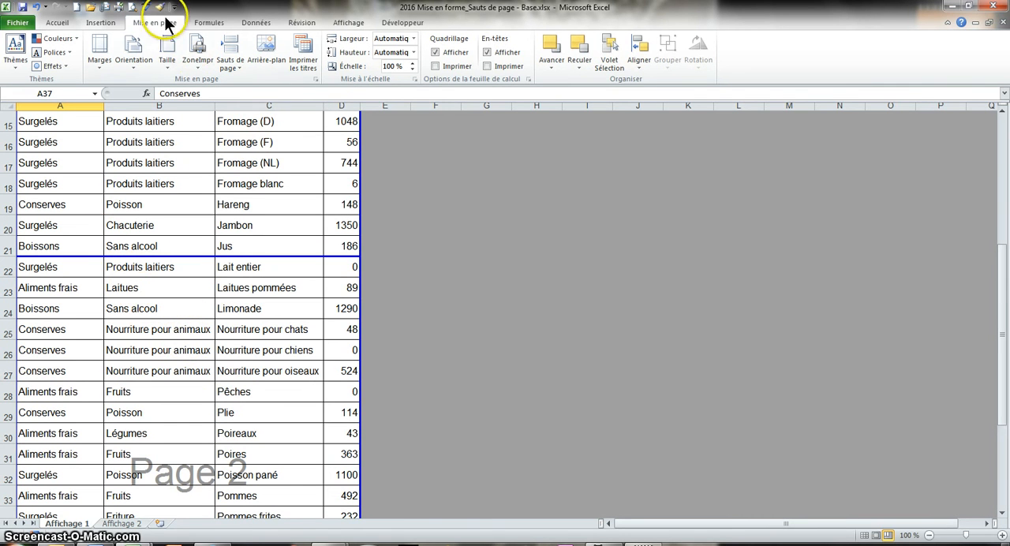
left_click(230, 63)
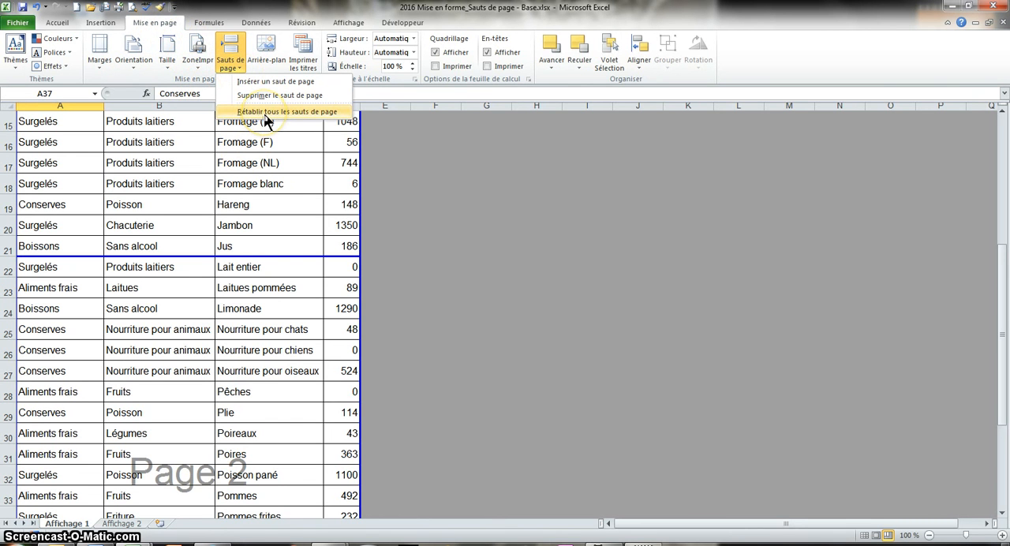
left_click(266, 115)
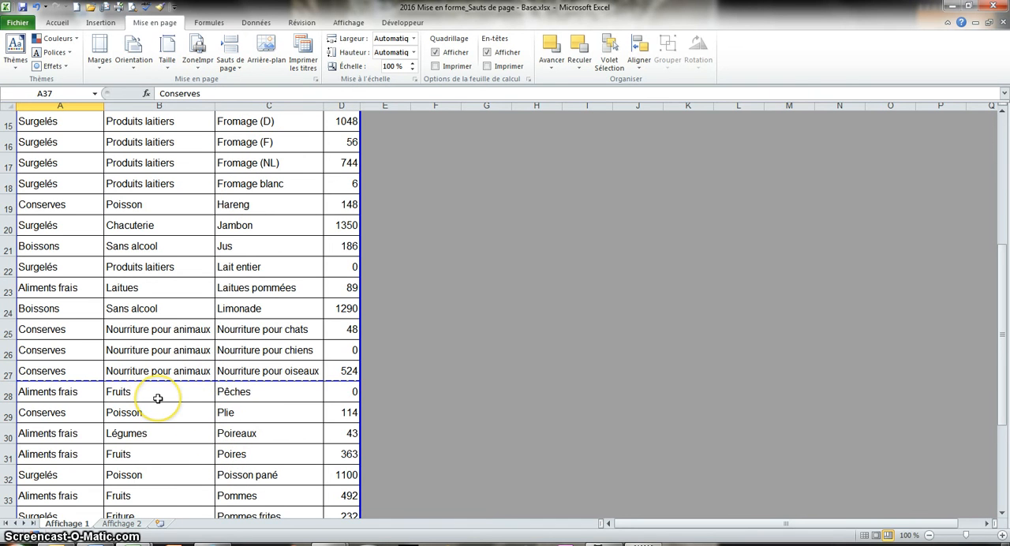
Reposition the page break below row 27 so that page 2 starts at row 22.
left_click_drag(165, 382, 166, 382)
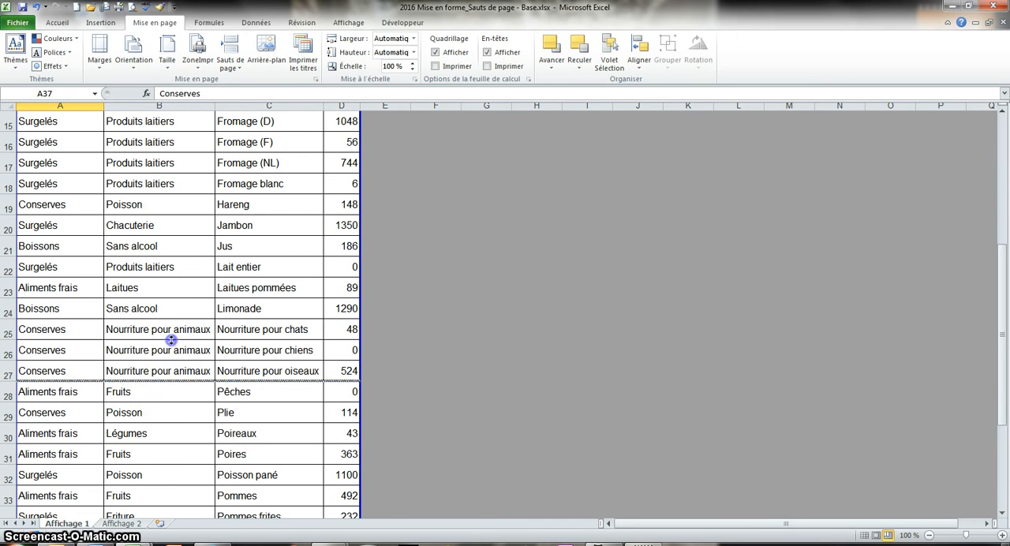
left_click_drag(170, 340, 175, 255)
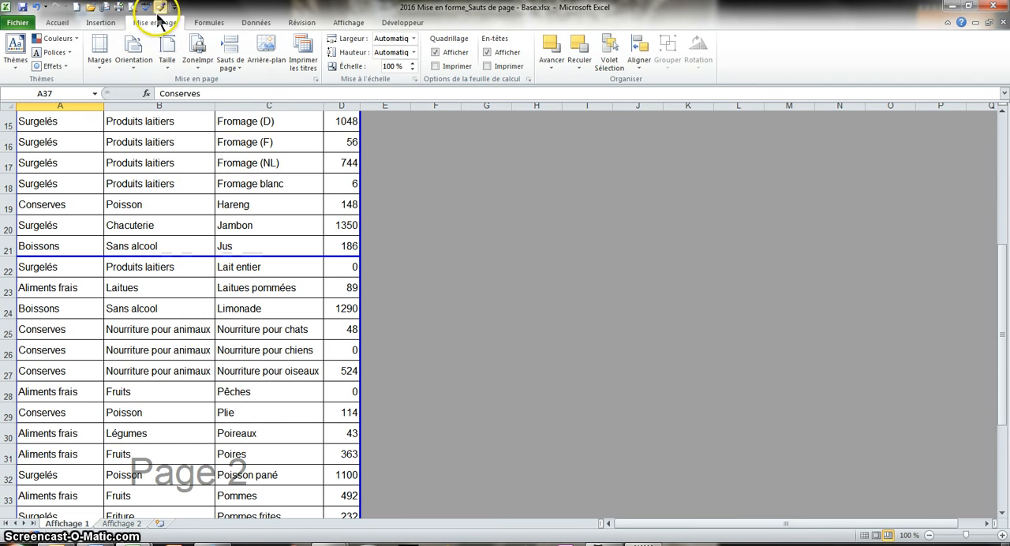
Check both pages in the print preview with the moved page break, and return to the sheet.
left_click(130, 8)
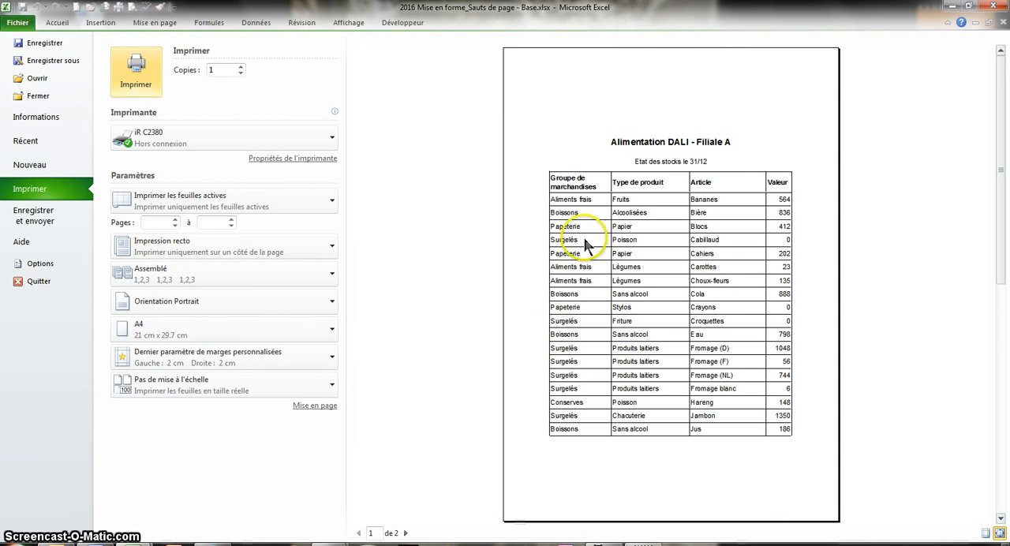
left_click(406, 533)
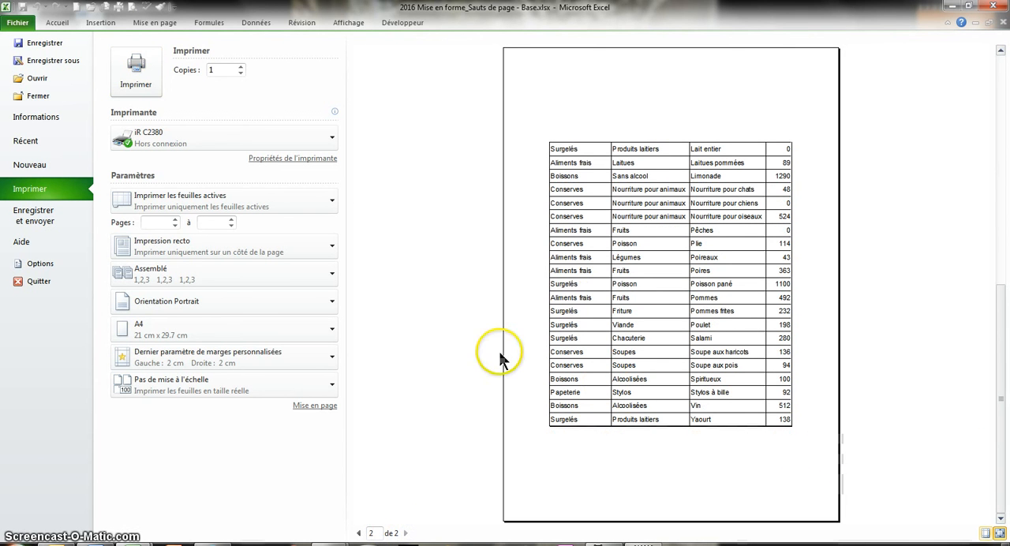
scroll(516, 290, "up", 1)
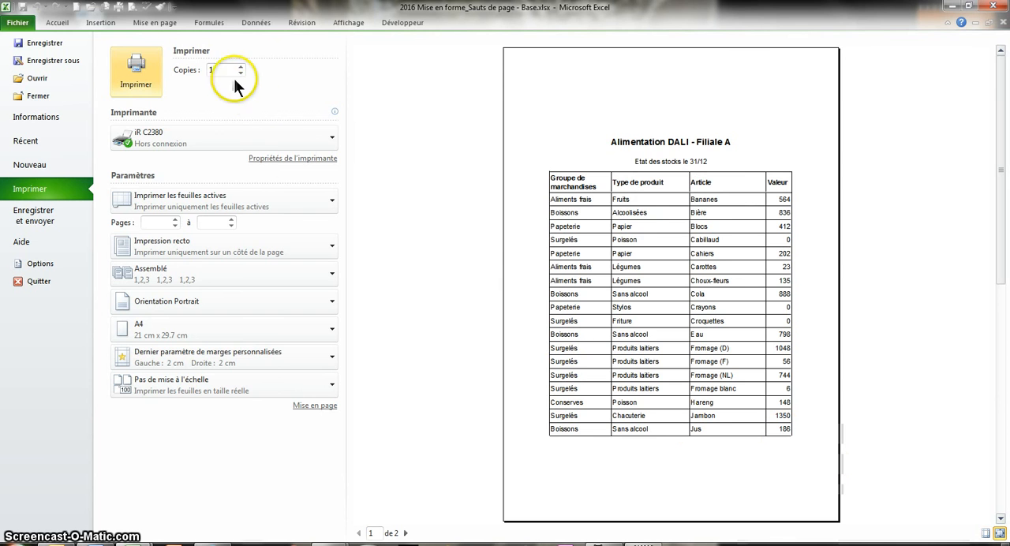
left_click(146, 26)
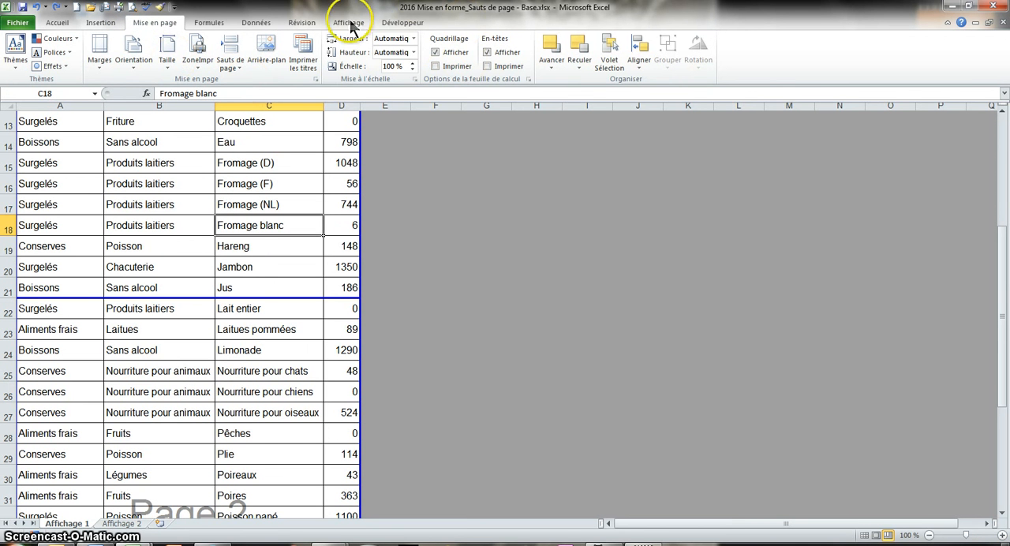
Try scaling the print height to 2 pages and set it back to Automatique.
left_click(413, 52)
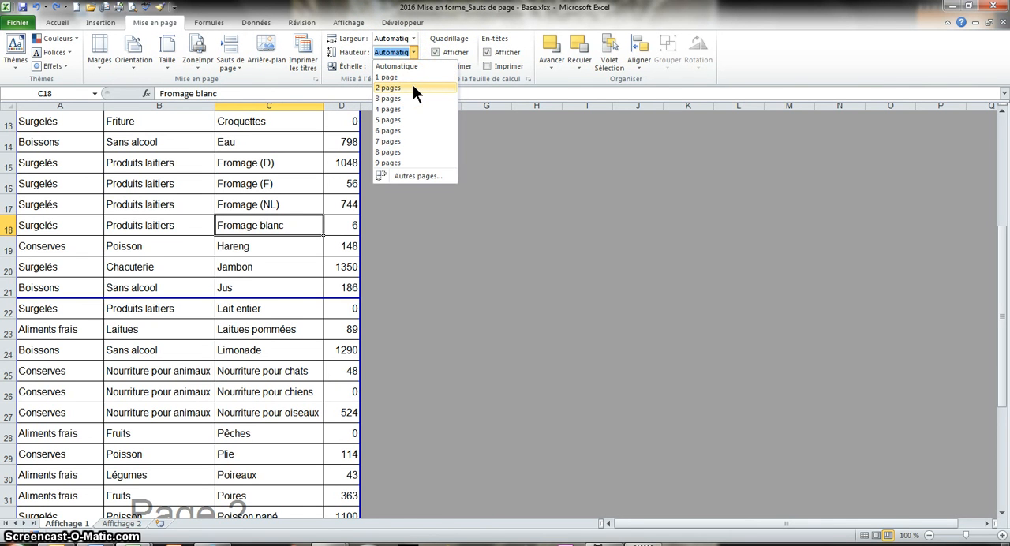
left_click(413, 87)
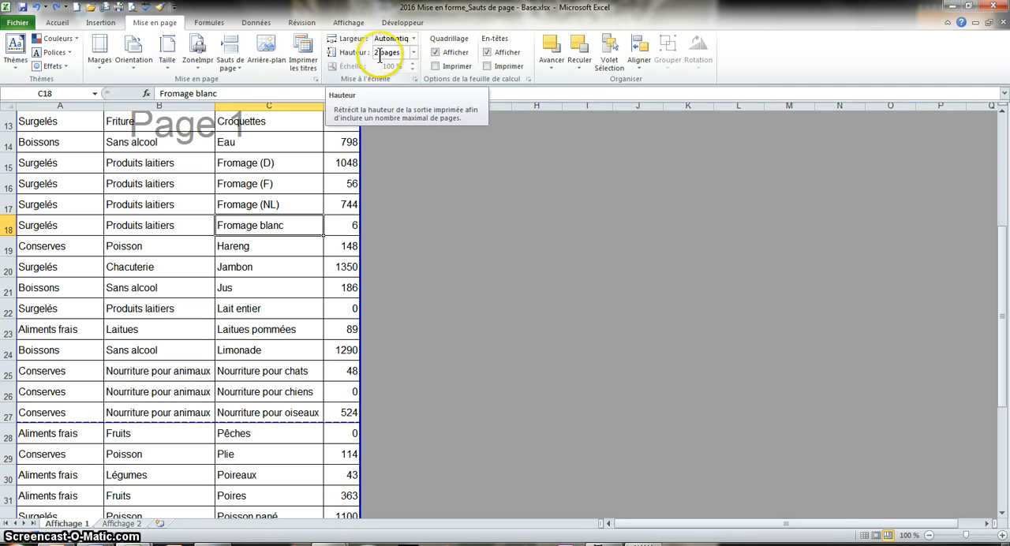
left_click(414, 52)
left_click(396, 65)
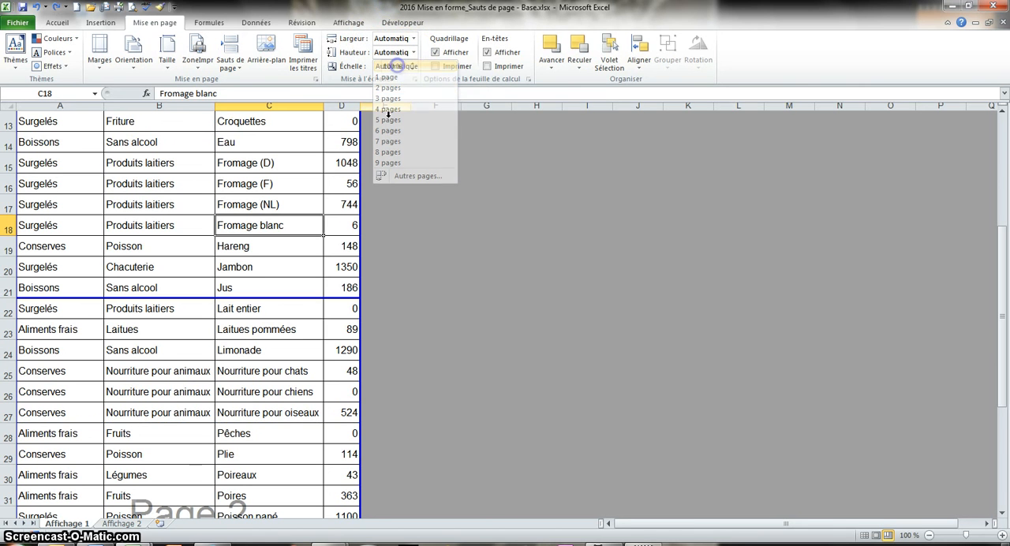
Insert a page break at cell C22 so the pages also split before column C, and review the resulting page layout.
left_click(315, 329)
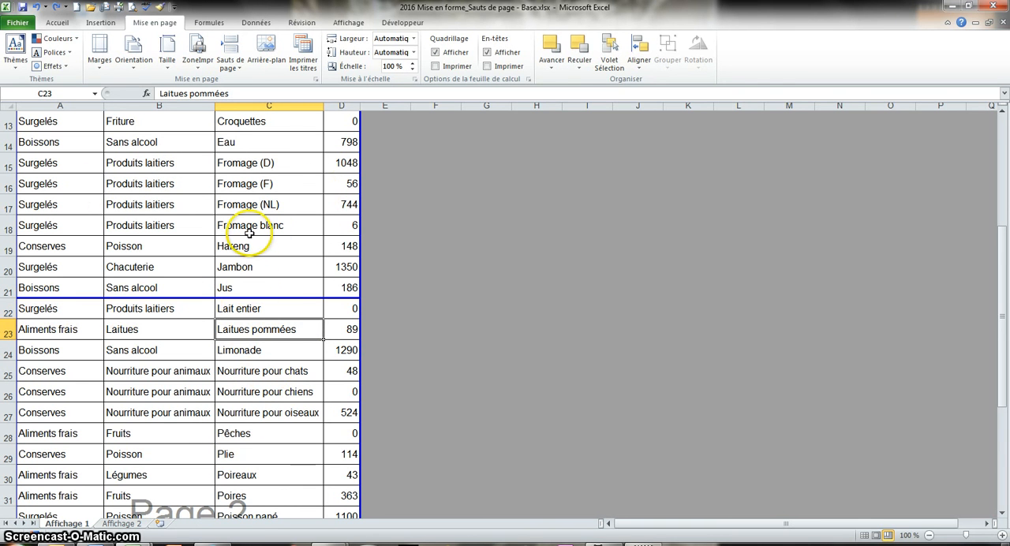
left_click(225, 308)
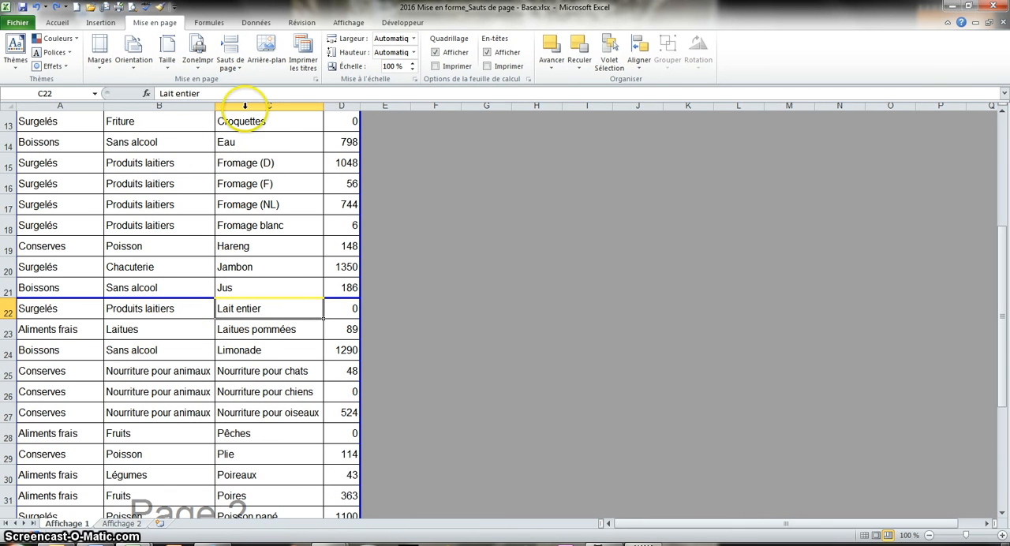
left_click(230, 63)
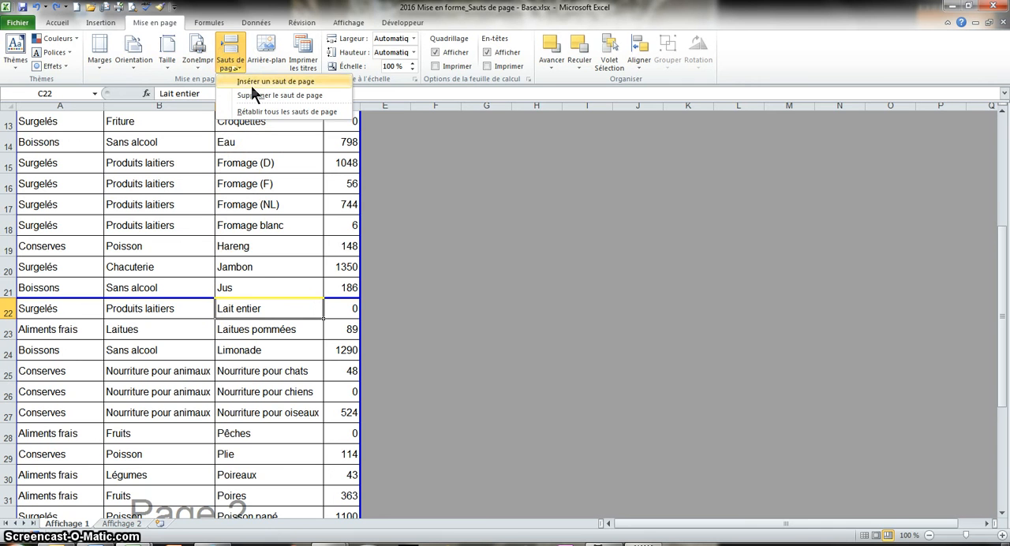
left_click(252, 83)
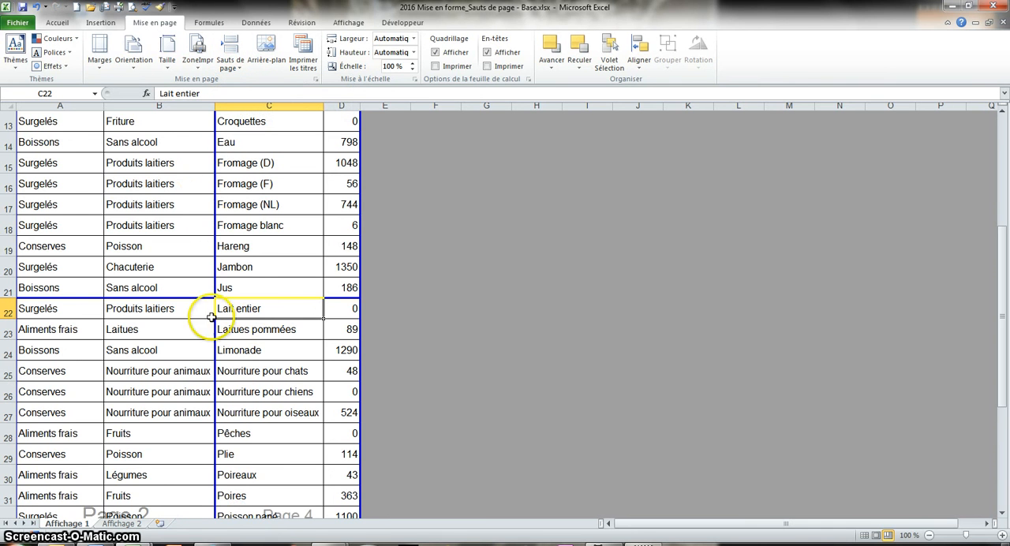
scroll(261, 419, "up", 4)
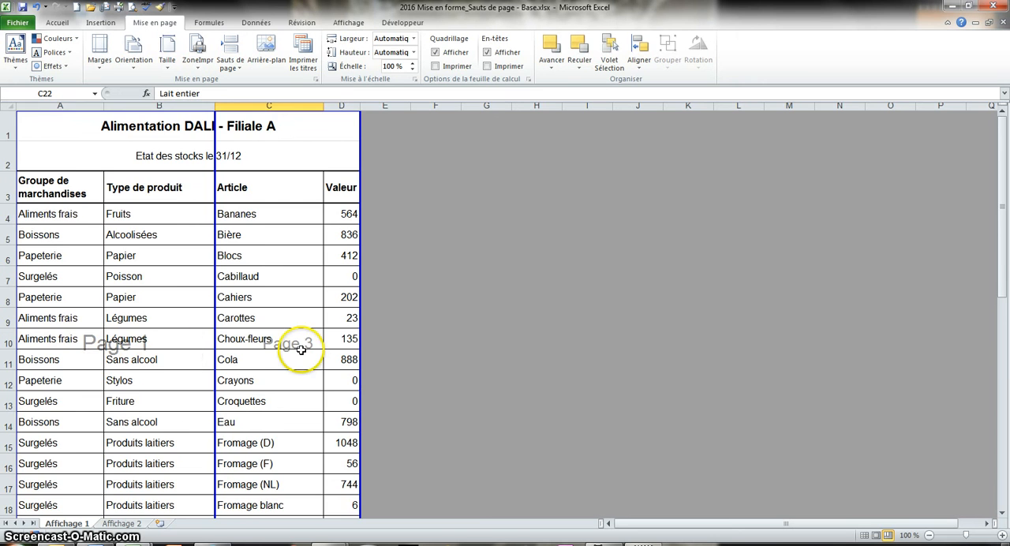
scroll(300, 349, "down", 3)
scroll(299, 350, "down", 3)
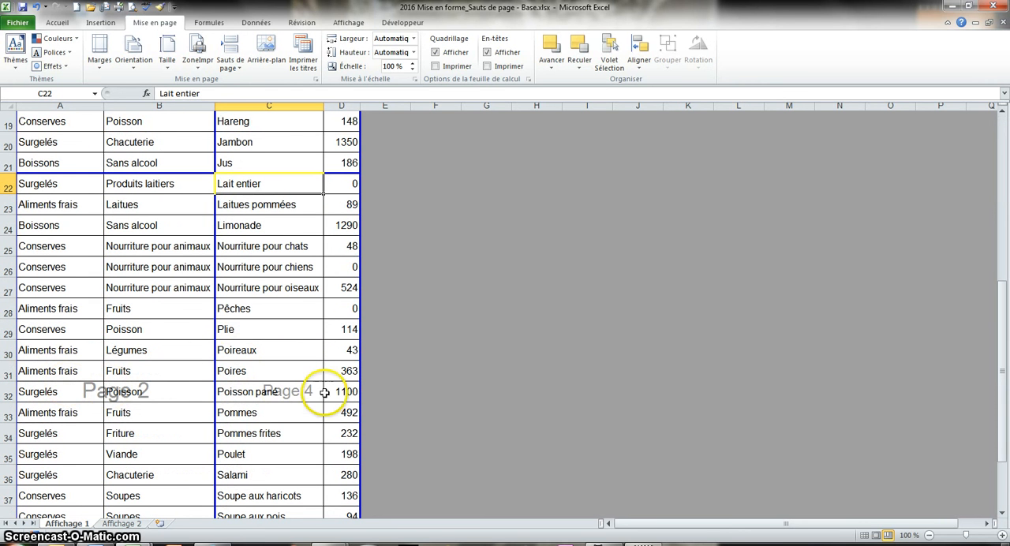